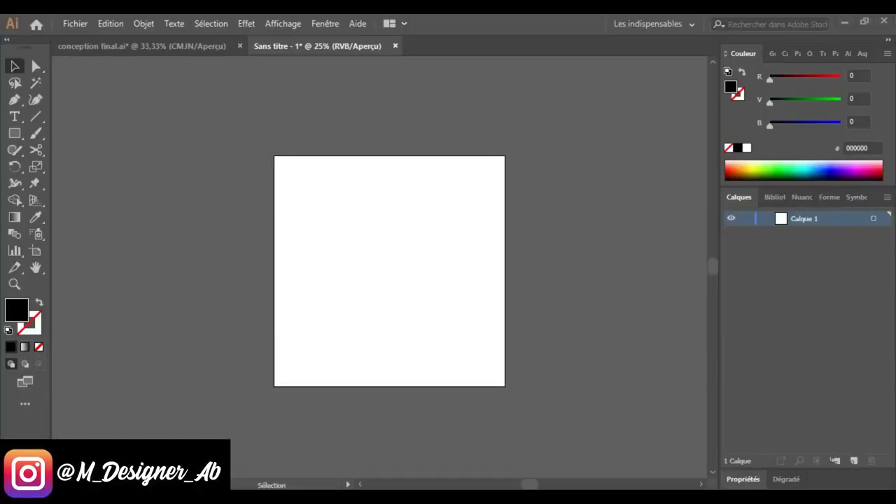
Draw a black 1000 × 1000 px circle with the Ellipse tool
left_click(21, 140)
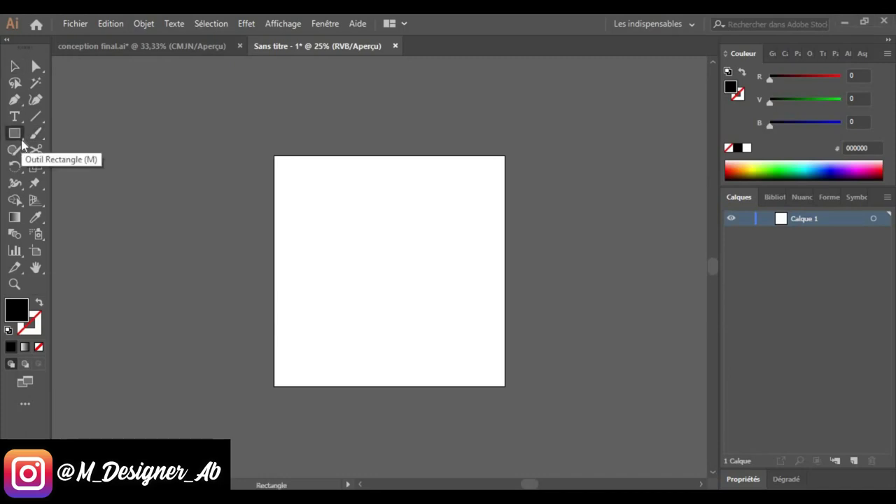
left_click(22, 141)
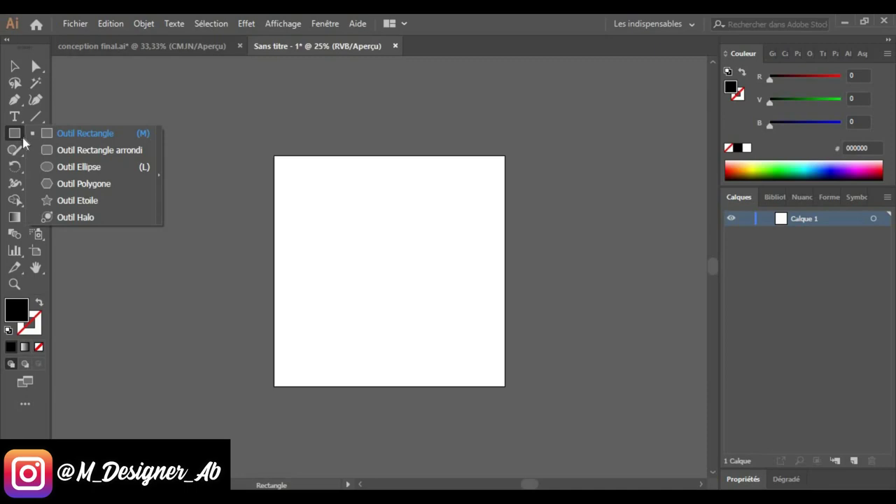
left_click(64, 169)
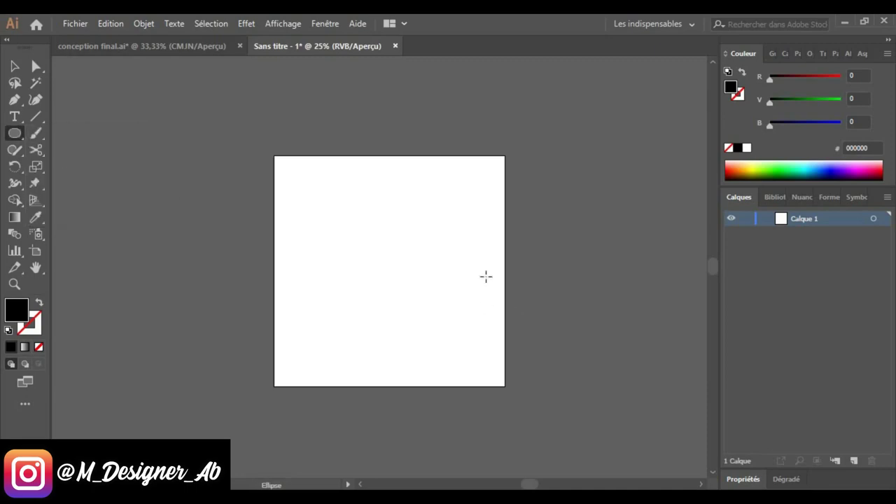
left_click(391, 269)
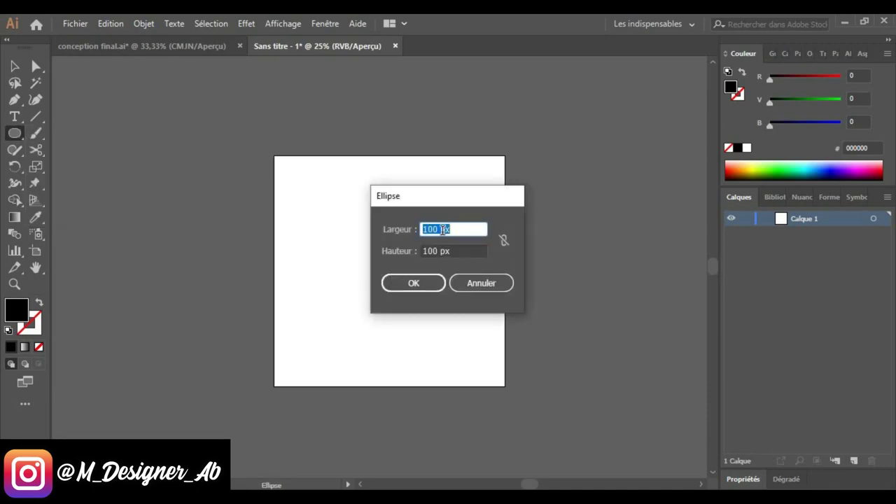
left_click(439, 230)
left_click(440, 250)
type("0")
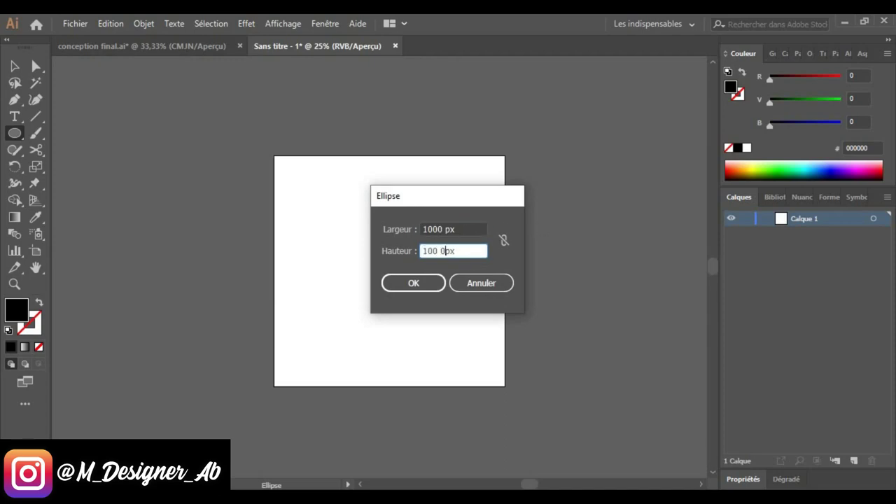
left_click(411, 285)
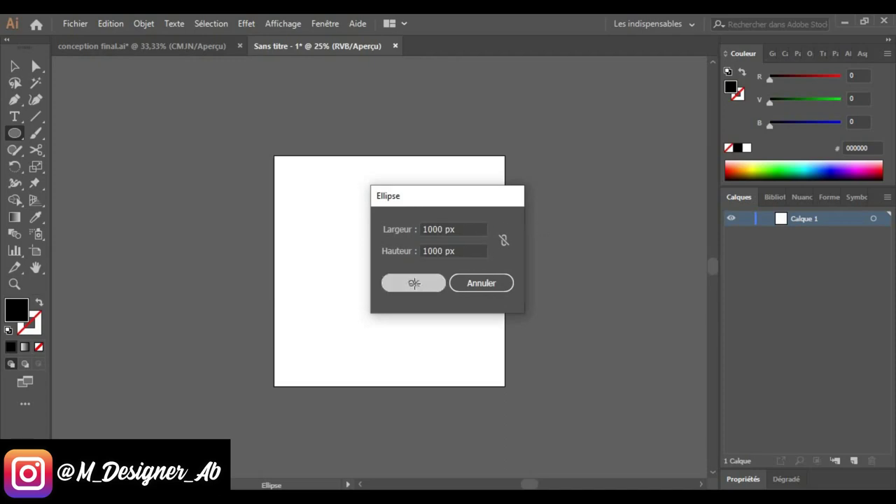
Centre the circle horizontally and vertically on the artboard with the Align panel
left_click(16, 66)
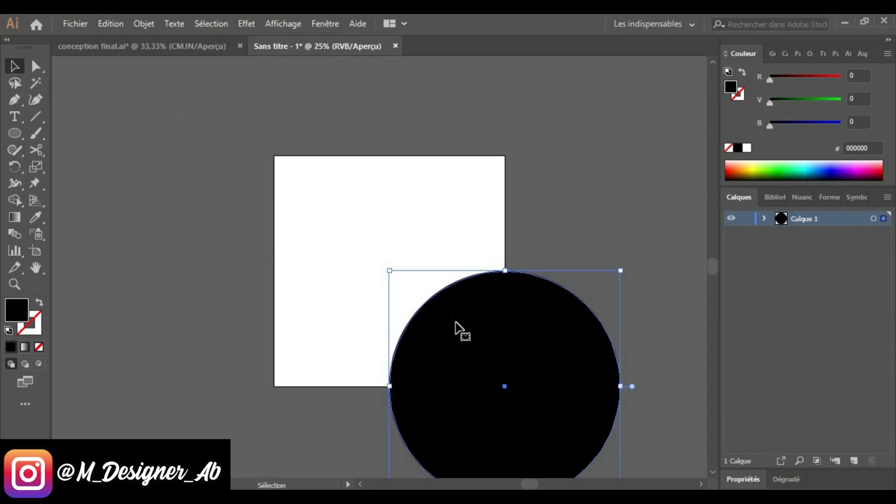
left_click_drag(458, 326, 402, 248)
left_click(354, 208)
left_click(851, 54)
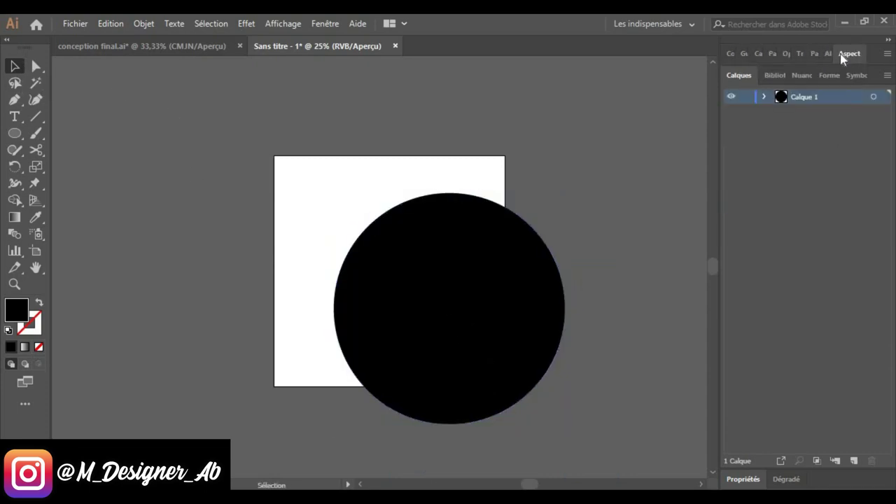
key("ctrl+a")
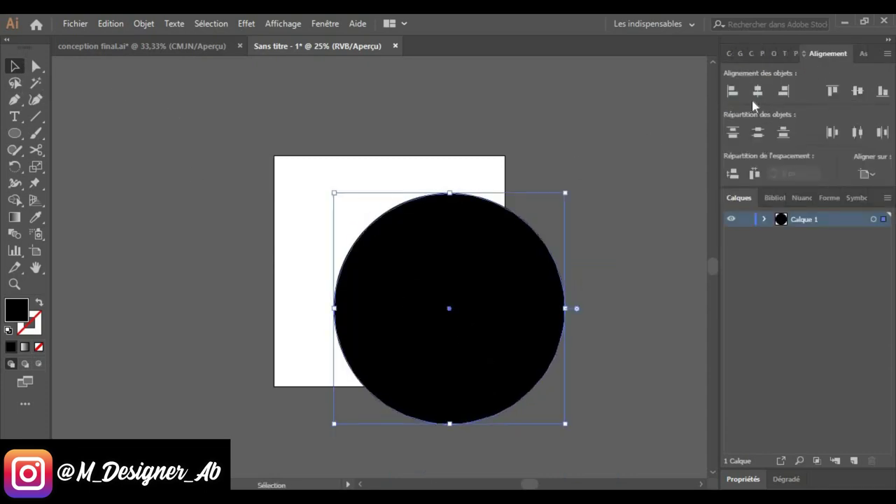
left_click(756, 92)
left_click(856, 92)
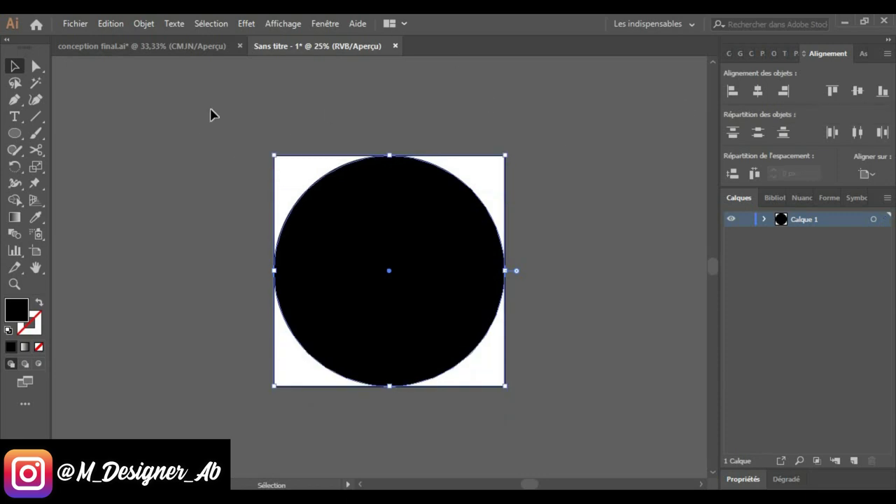
Apply a Smooth Zigzag effect with 4% relative size and 3 ridges per segment
left_click(241, 23)
mouse_move(278, 115)
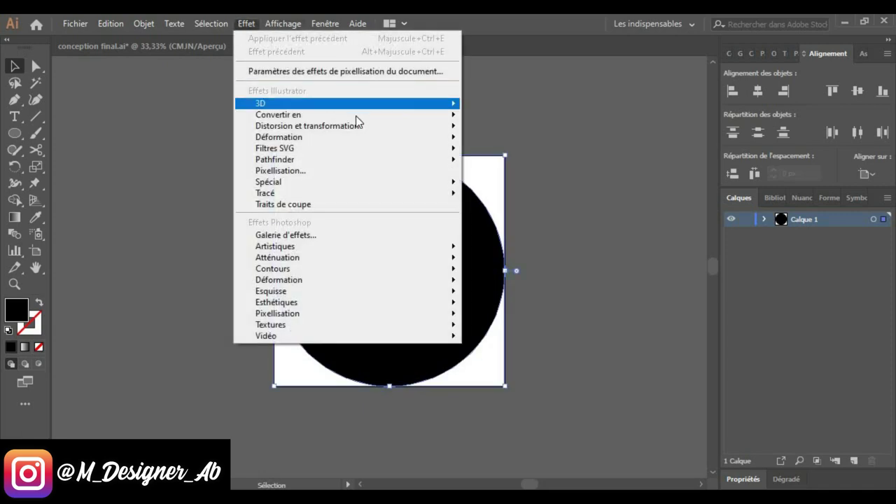
left_click(516, 222)
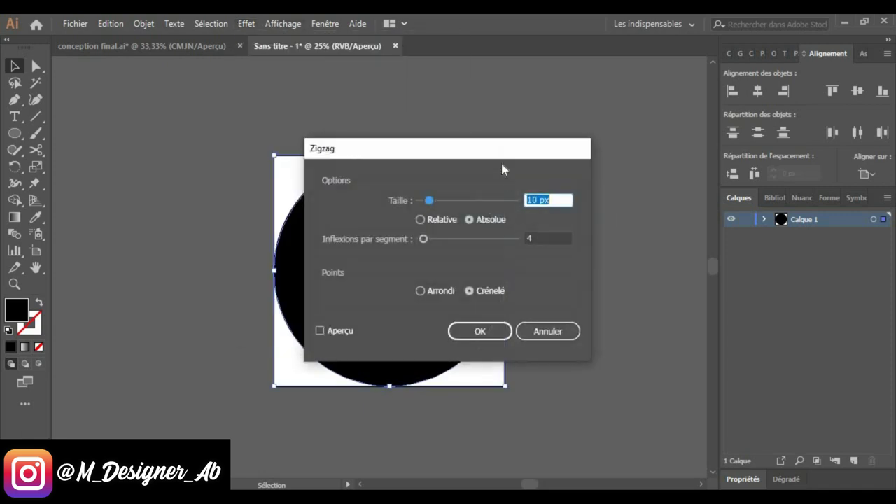
left_click(537, 324)
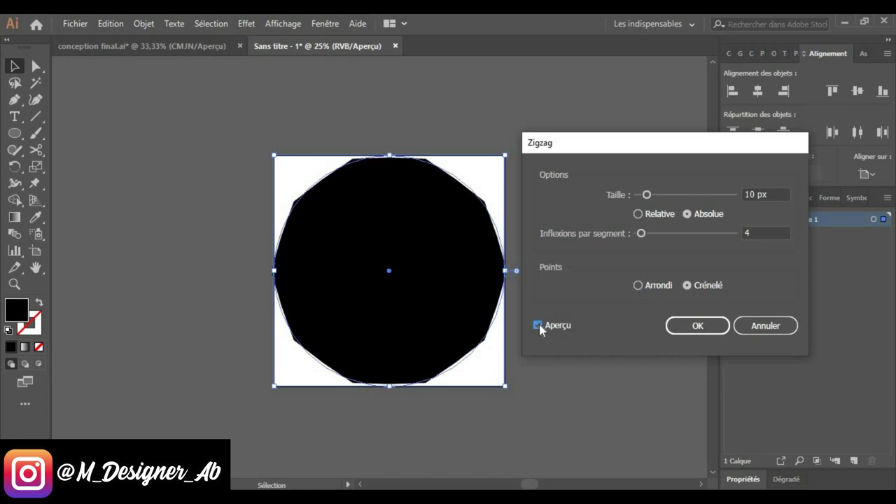
left_click(638, 286)
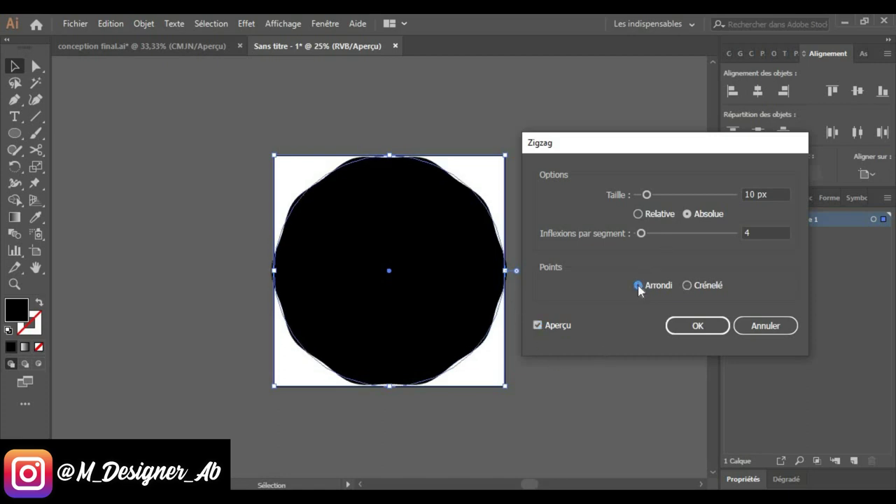
left_click(744, 232)
type("3")
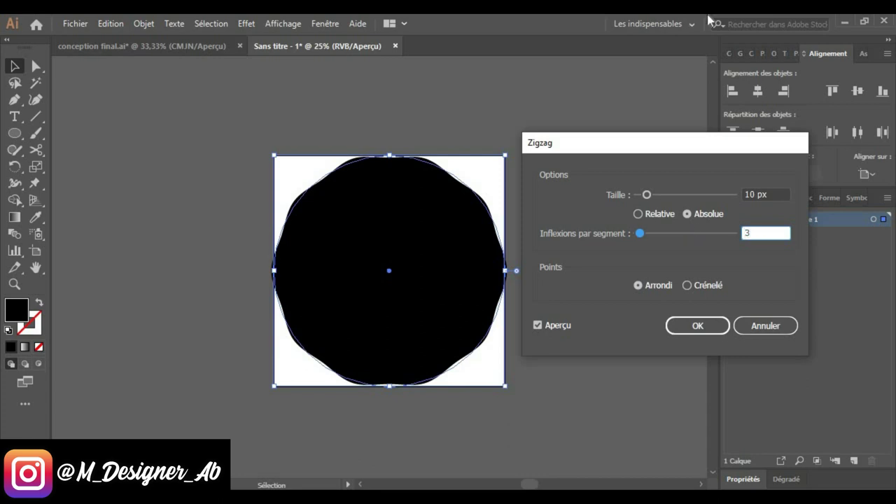
left_click(776, 194)
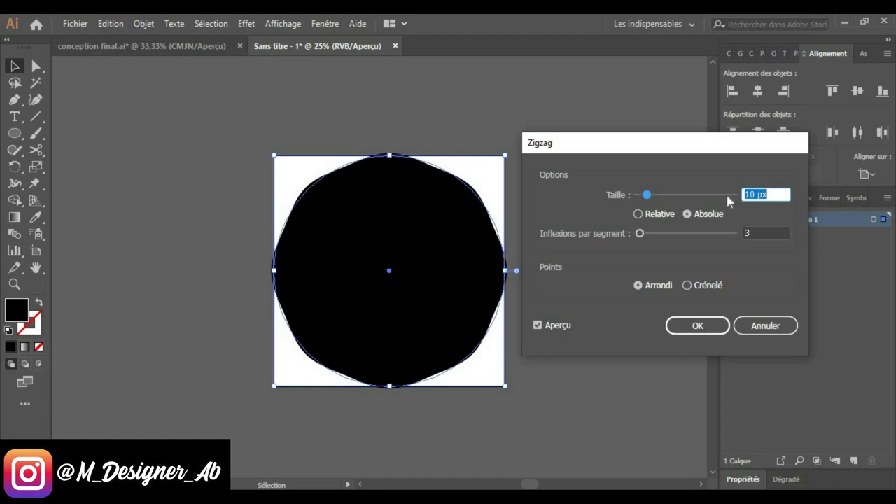
type("4")
left_click(538, 325)
left_click(638, 213)
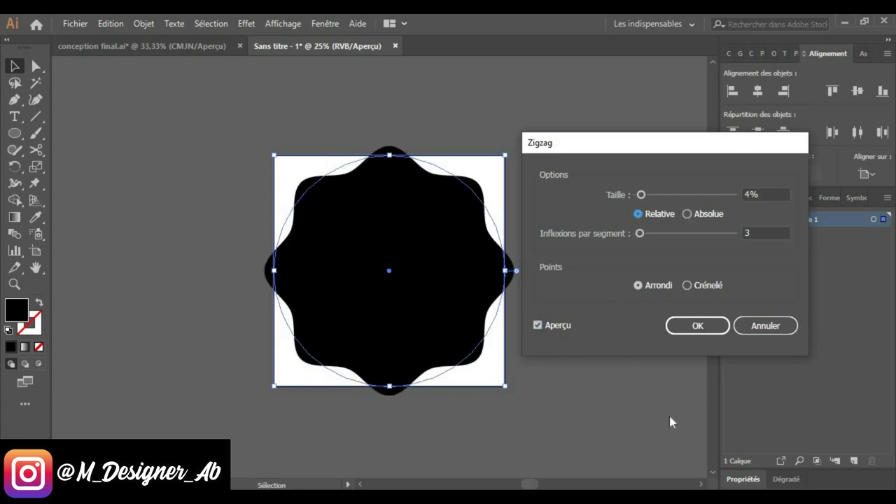
left_click(701, 327)
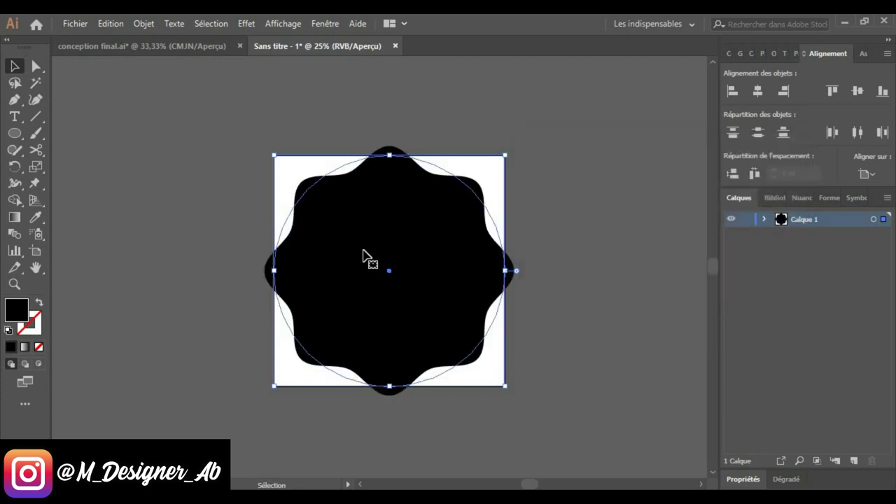
Expand the zigzag star's appearance into a plain shape and copy it
left_click(142, 24)
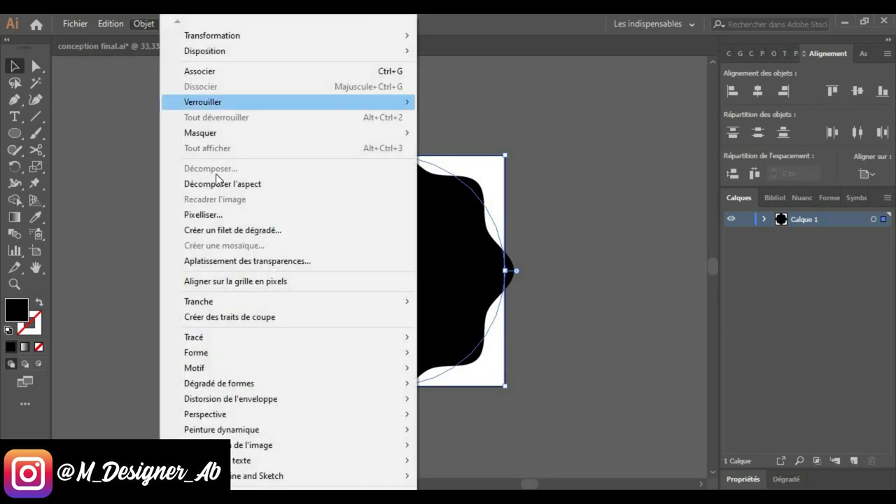
left_click(221, 184)
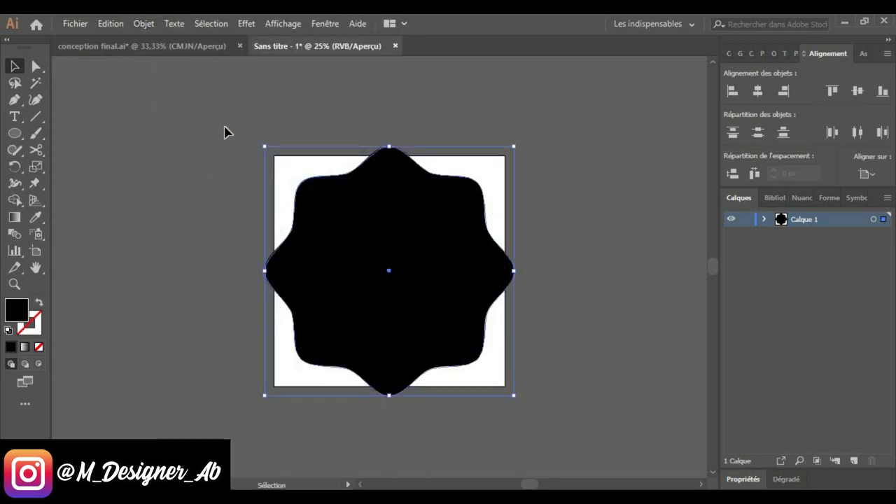
left_click(124, 23)
left_click(144, 91)
Paste the star in place and shrink the copy to about 82 px at the centre
left_click(111, 24)
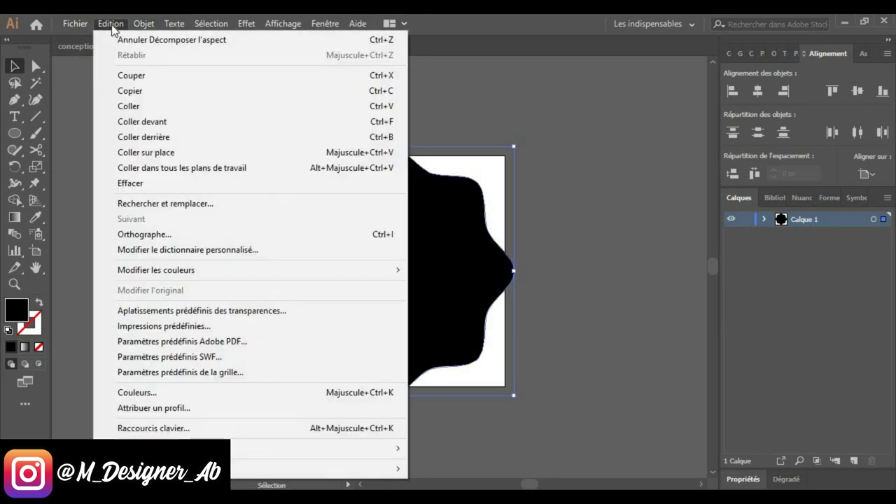
left_click(153, 154)
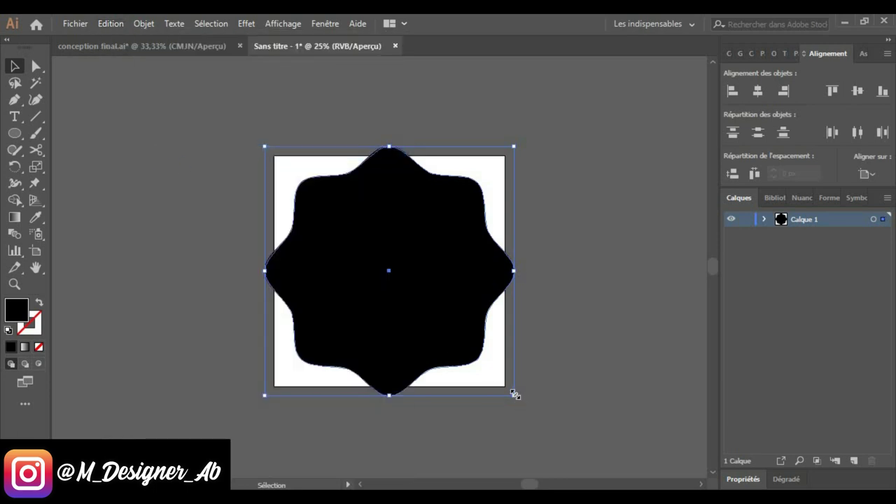
key("ctrl+shift+b")
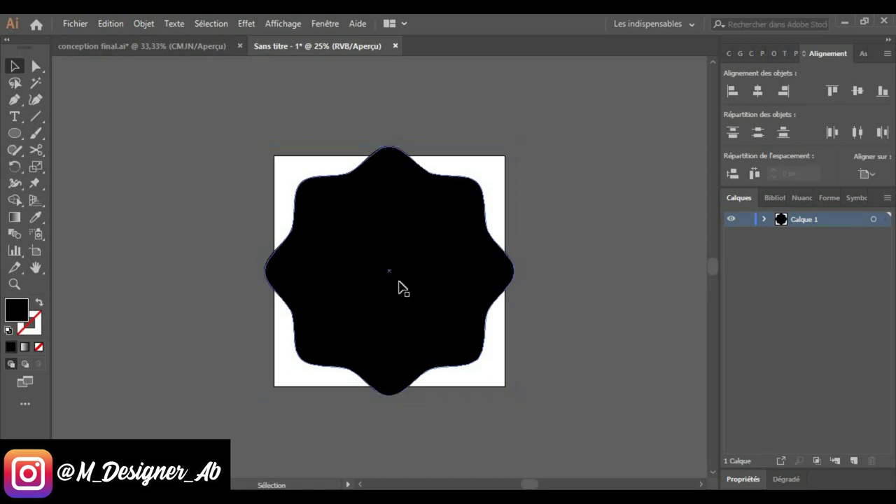
key("ctrl+shift+b")
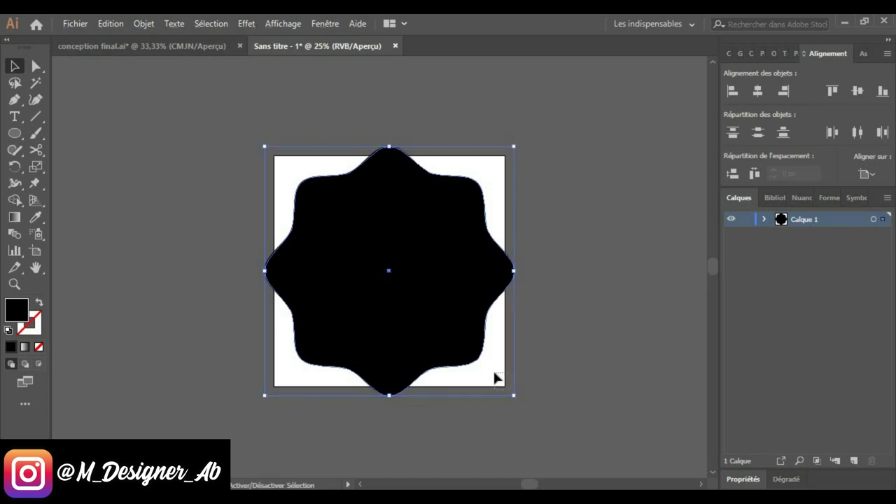
left_click_drag(513, 394, 398, 278)
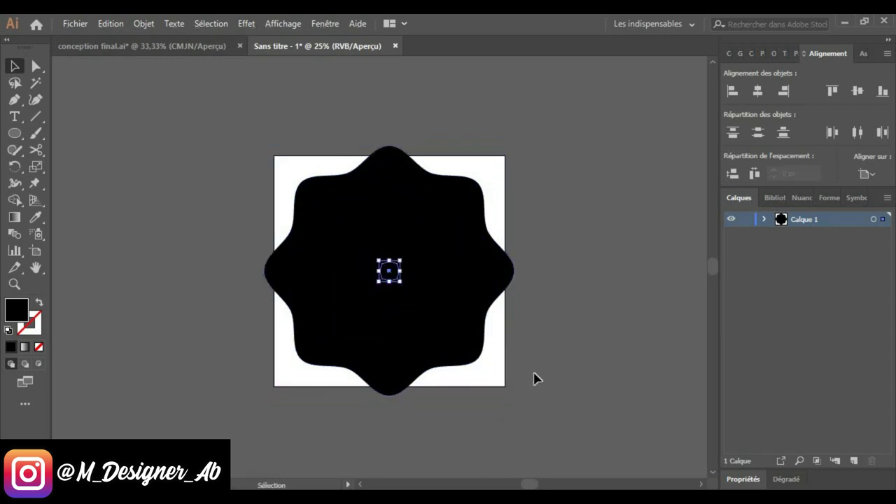
Select both wavy stars and create a blend between them
left_click(531, 341)
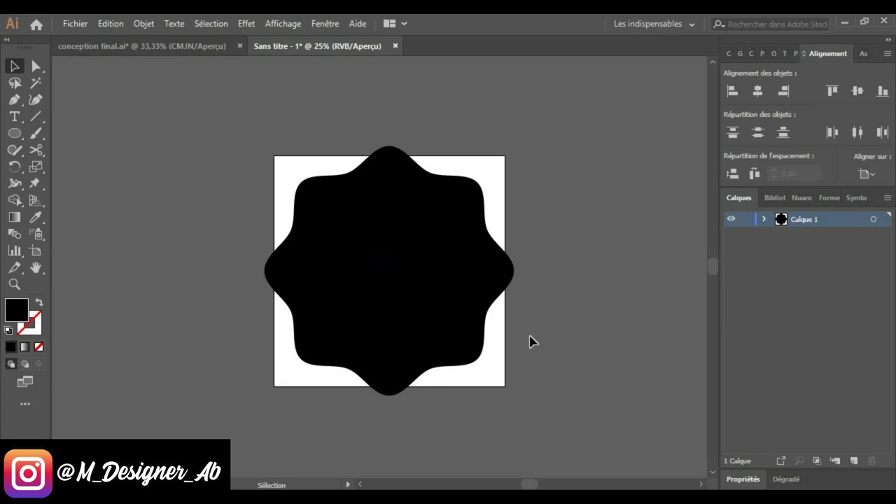
left_click_drag(583, 147, 364, 337)
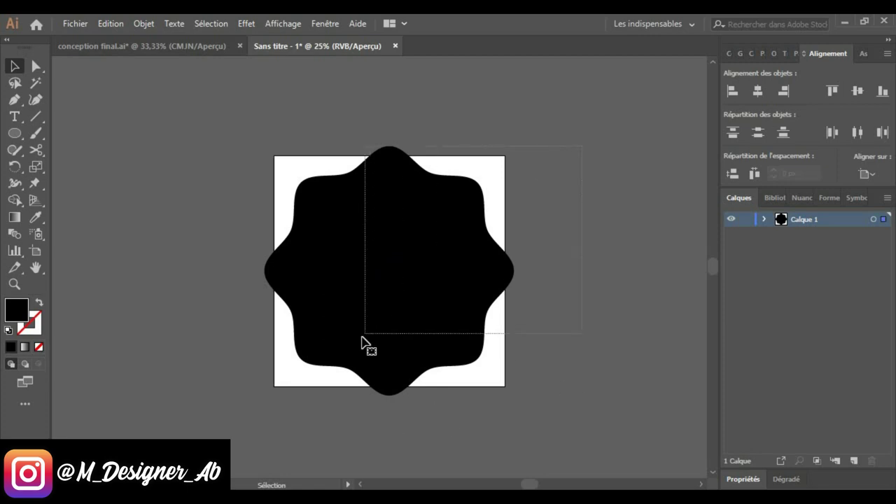
left_click_drag(540, 200, 300, 356)
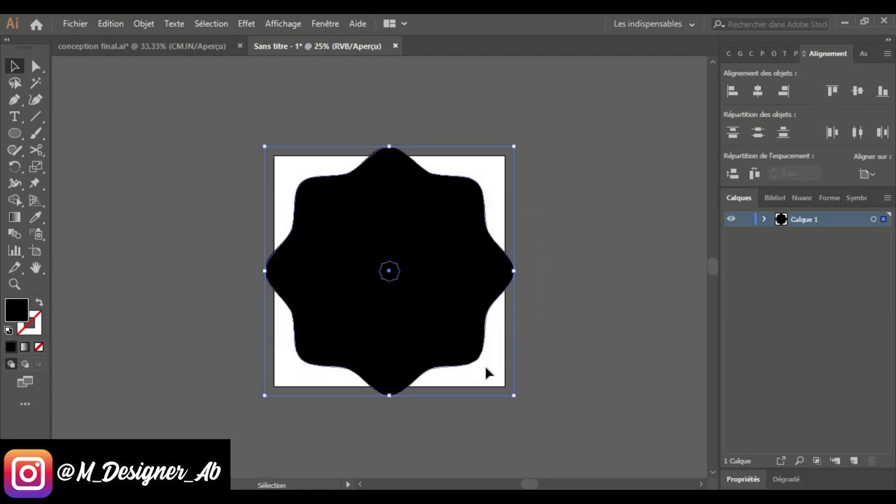
left_click(143, 23)
mouse_move(219, 383)
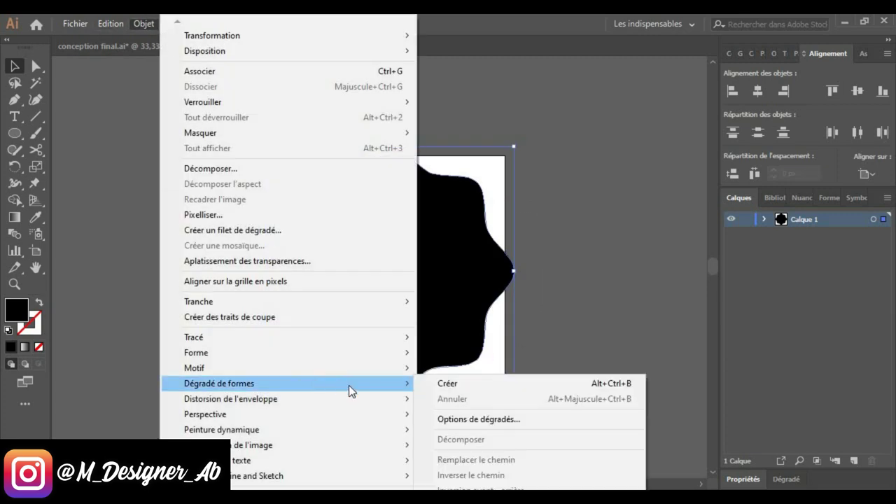
left_click(418, 385)
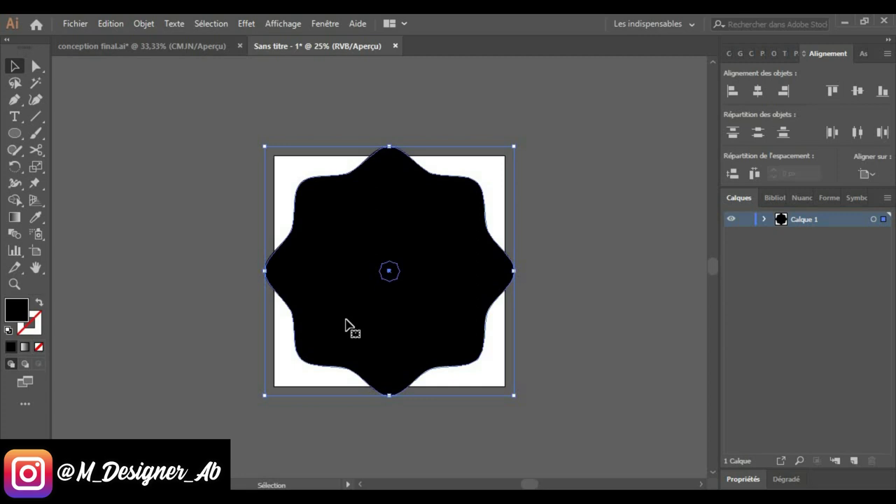
Apply the Pathfinder Exclusion effect to the blend
left_click(211, 23)
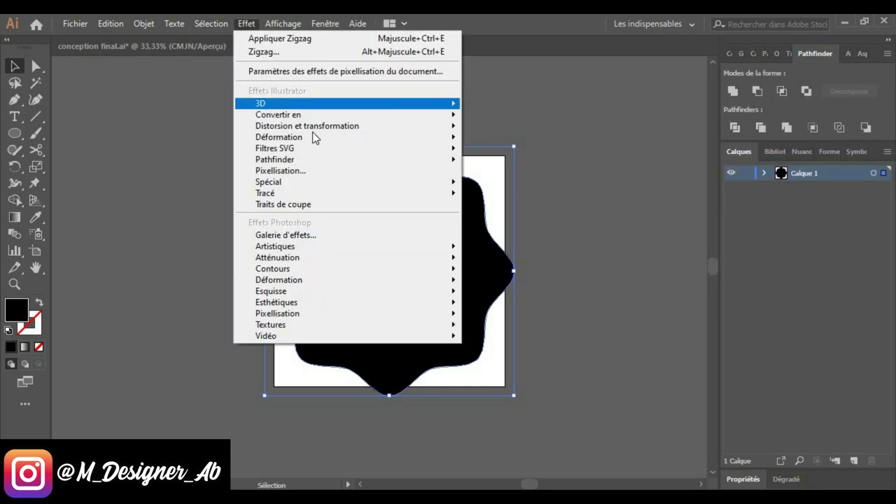
left_click(488, 190)
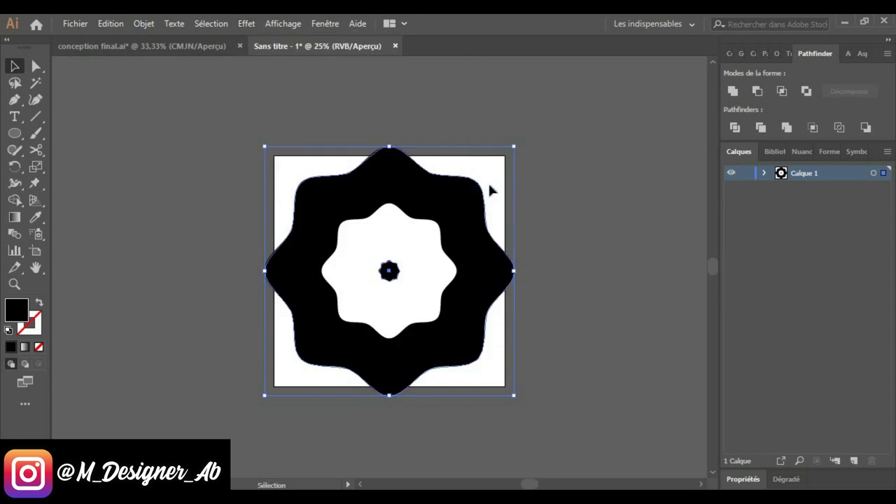
left_click(593, 257)
left_click(421, 291)
Set the blend spacing to Specified Steps with 25 steps
double_click(15, 233)
left_click(538, 257)
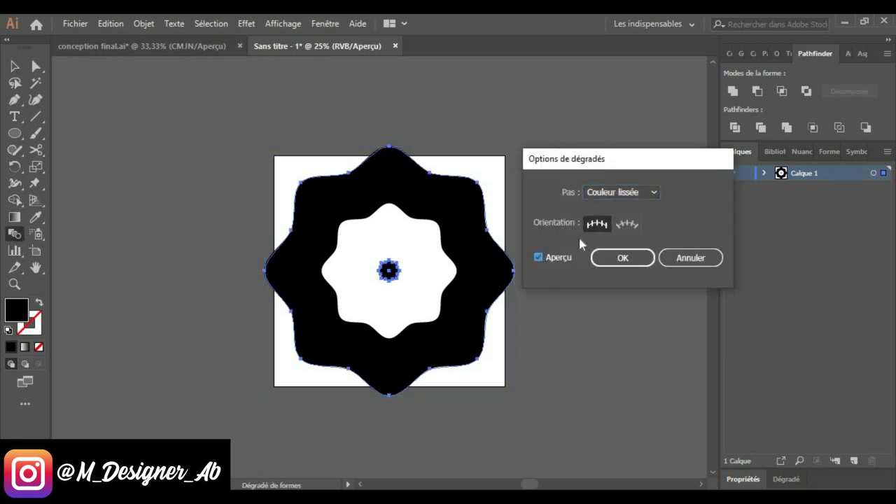
left_click(653, 193)
left_click(632, 225)
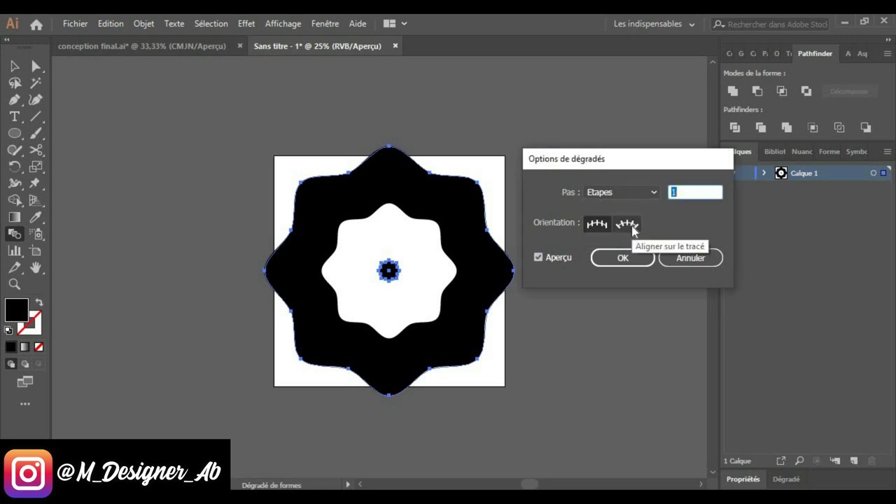
key("Up")
key("Up")
key("Up")
key("Up")
key("Up")
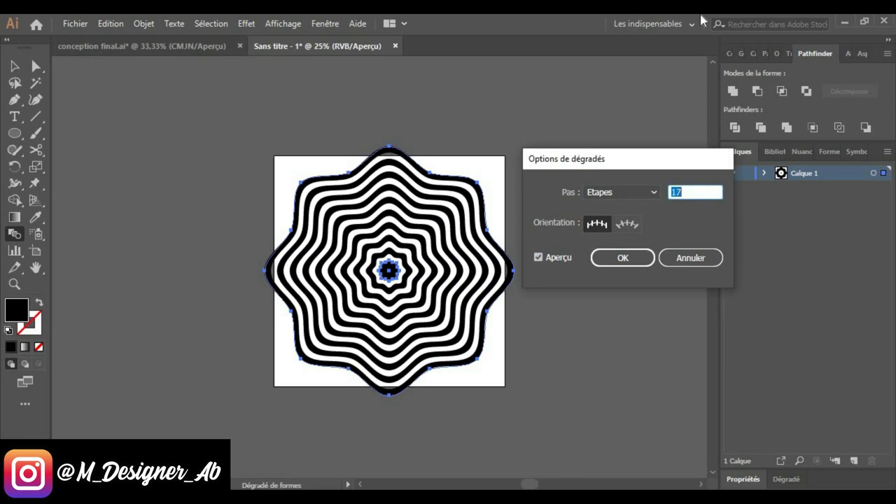
key("Up")
key("Up")
key("Up")
key("Up")
key("Up")
key("Up")
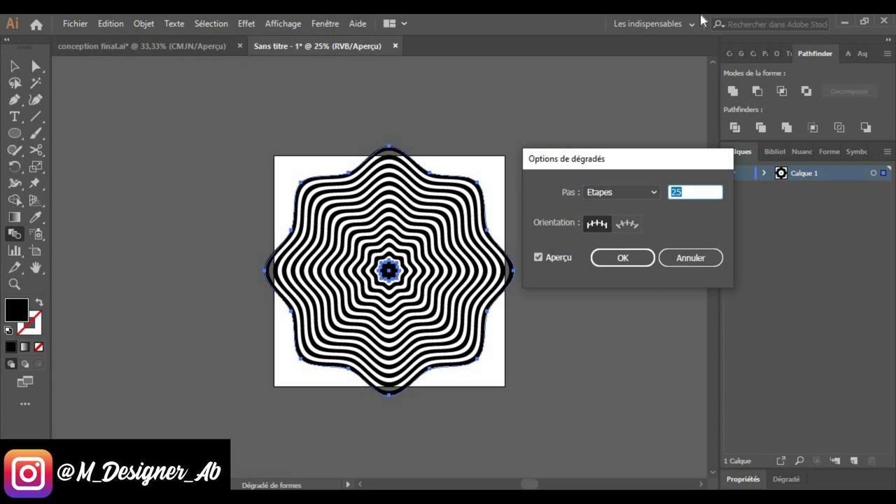
key("Up")
key("Up")
key("Up")
key("Up")
key("Up")
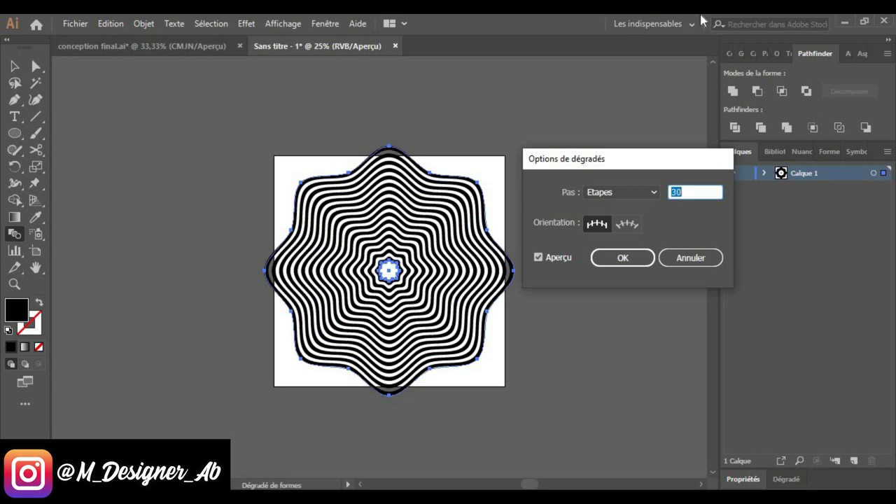
key("Down")
key("Down")
key("Down")
key("Down")
key("Down")
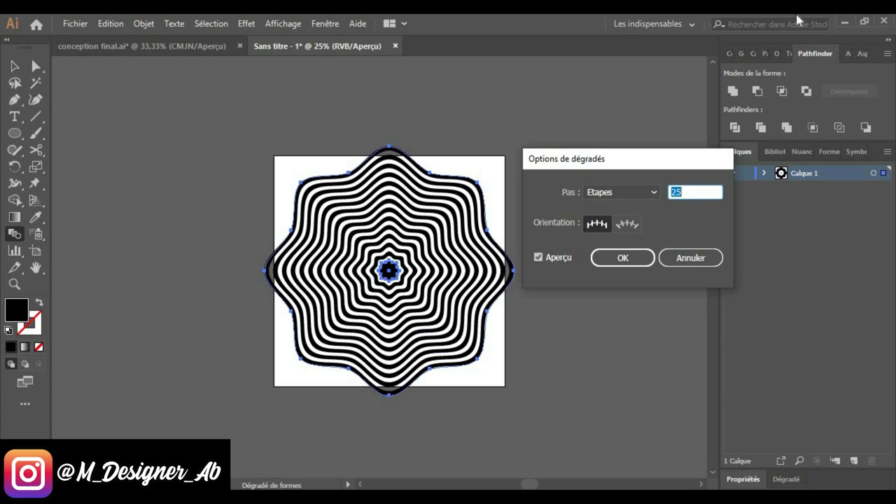
left_click(623, 257)
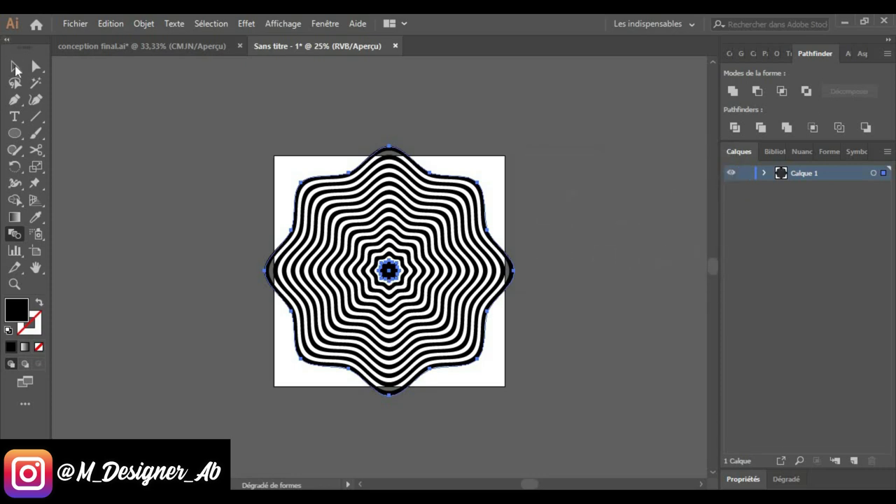
Select the small star at the centre of the blend
left_click(15, 67)
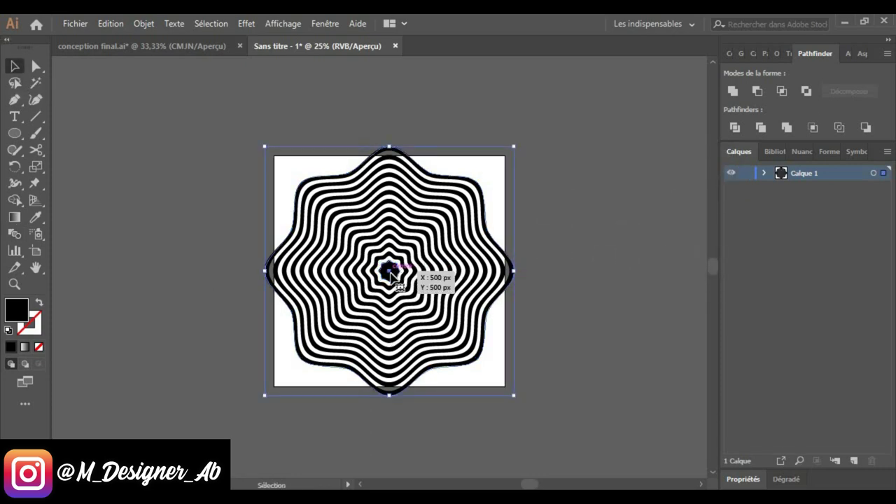
left_click(545, 281)
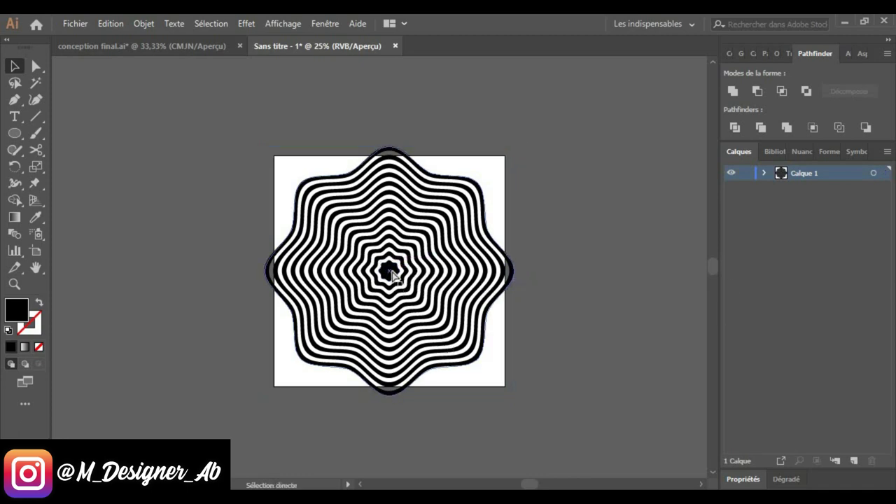
left_click(391, 278)
Rotate the centre star 60° with a Transform effect to twist the blend's rings
left_click(246, 23)
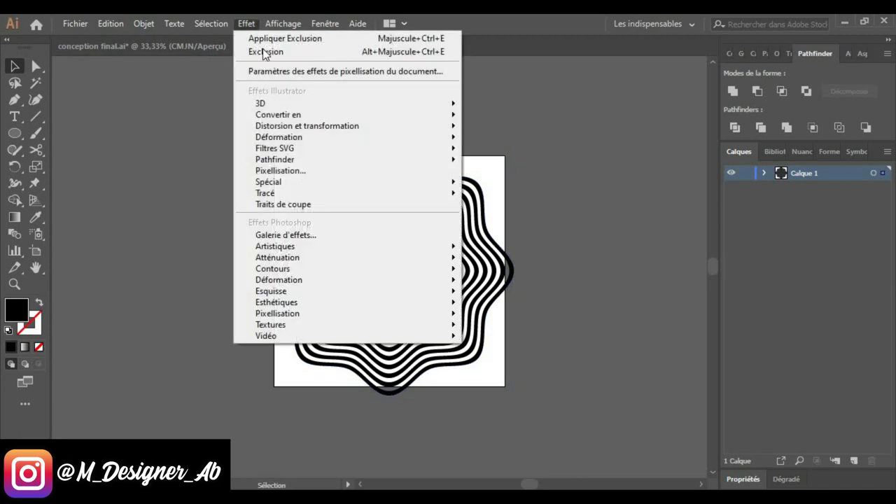
left_click(519, 205)
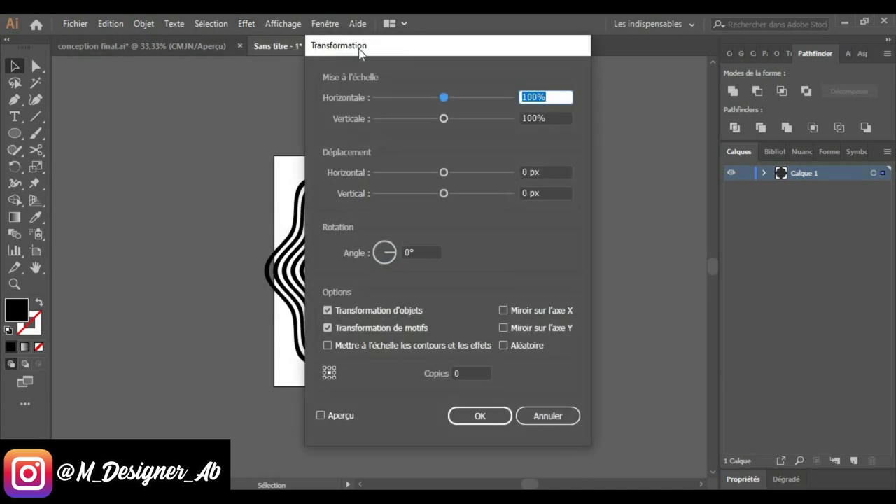
left_click_drag(548, 49, 552, 45)
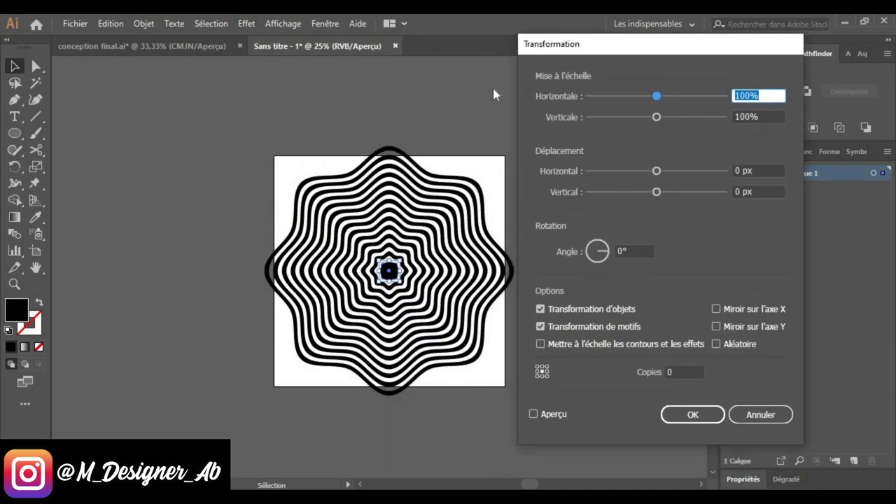
left_click(534, 415)
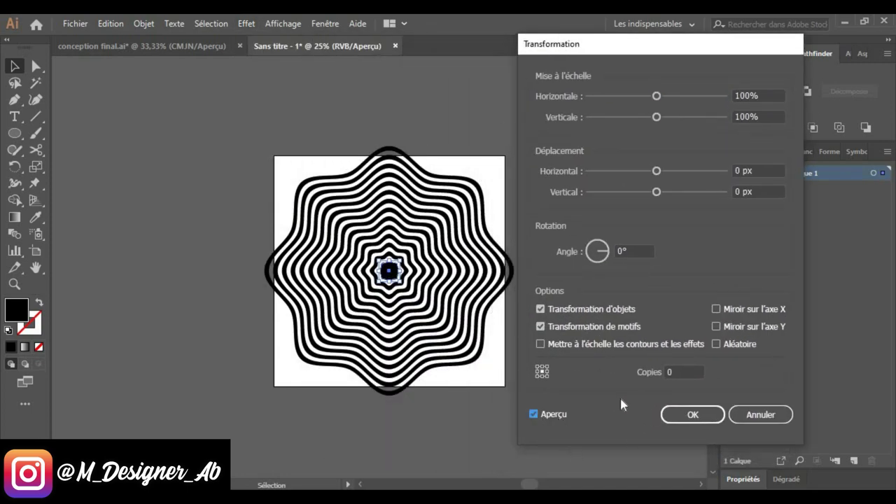
left_click(634, 251)
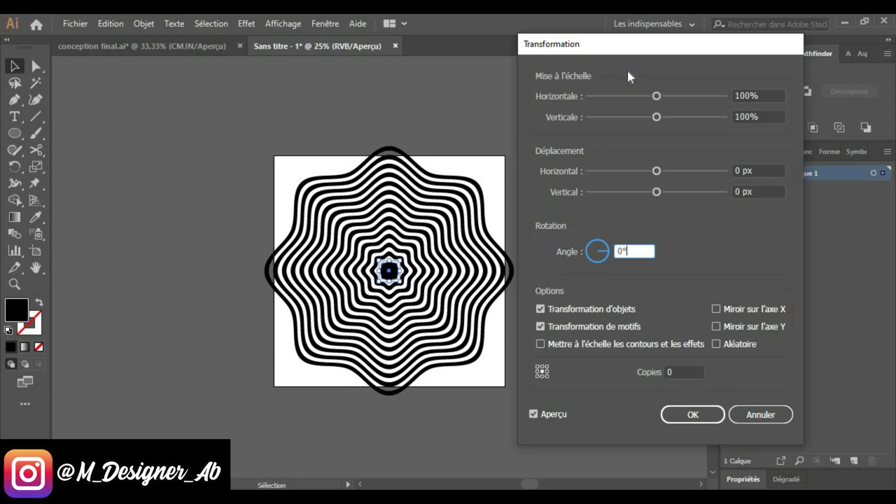
key("shift+Up")
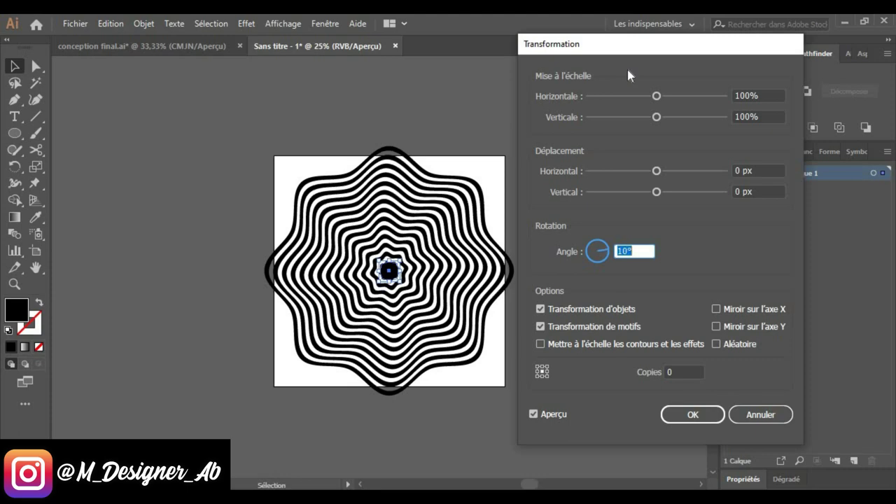
key("Up")
key("Up")
key("Up")
key("Up")
key("Up")
key("Up")
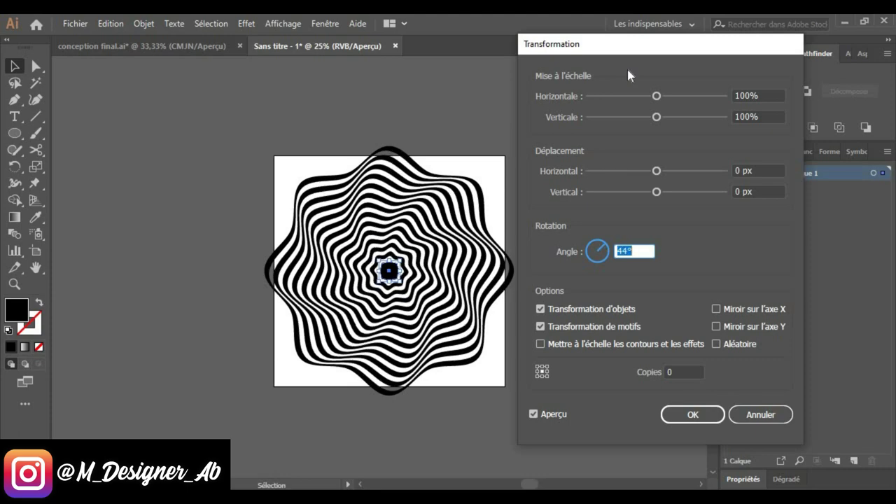
key("Up")
key("Up")
key("Up")
key("Up")
key("Up")
key("Up")
key("Up")
key("Up")
key("Up")
key("Up")
key("Up")
key("Up")
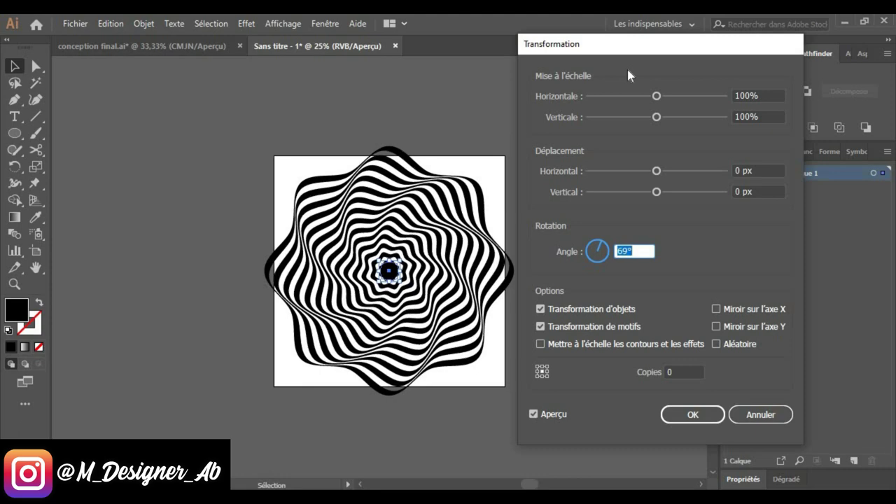
key("Up")
key("Up")
key("Up")
key("Up")
key("Up")
key("Up")
key("Up")
key("Up")
key("Up")
key("Up")
key("Up")
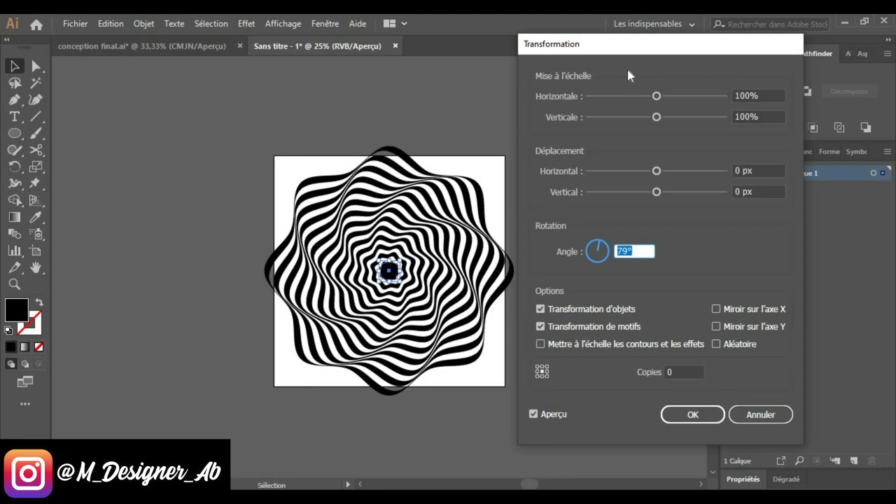
key("Up")
key("Down")
key("Down")
key("Down")
key("Down")
key("Down")
key("Down")
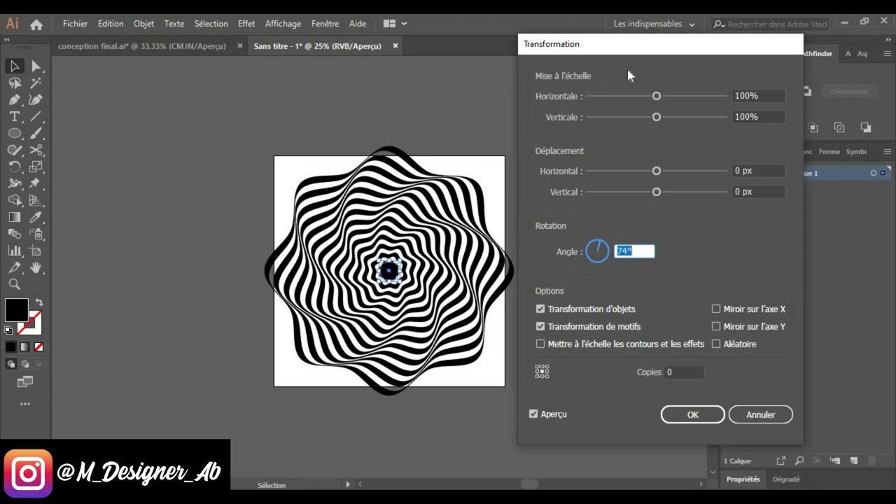
key("Down")
key("Down")
key("Down")
key("Down")
key("Down")
key("Down")
key("Down")
key("Down")
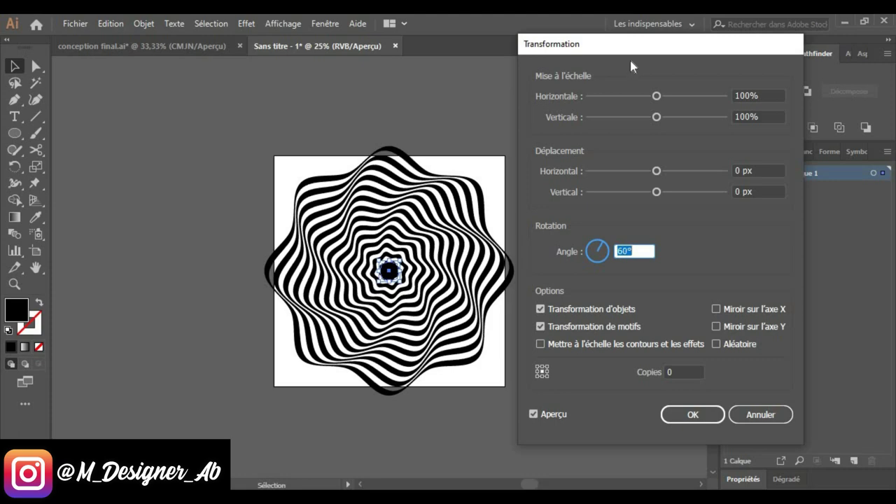
left_click(717, 417)
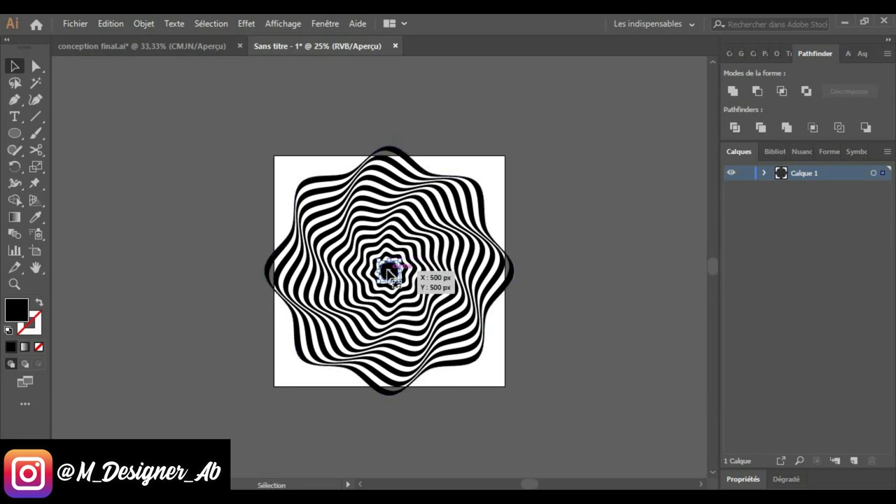
Move the blend's centre star below and right of the middle, then reselect the whole blend
left_click_drag(388, 271, 352, 308)
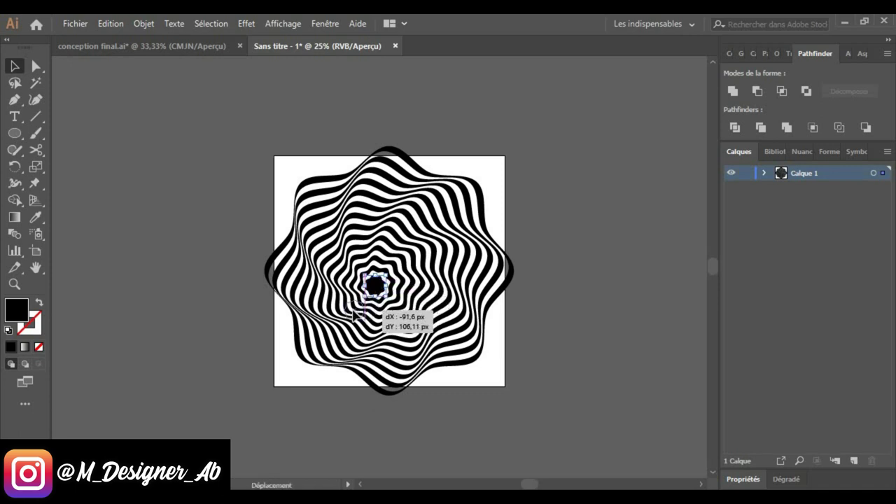
left_click(622, 268)
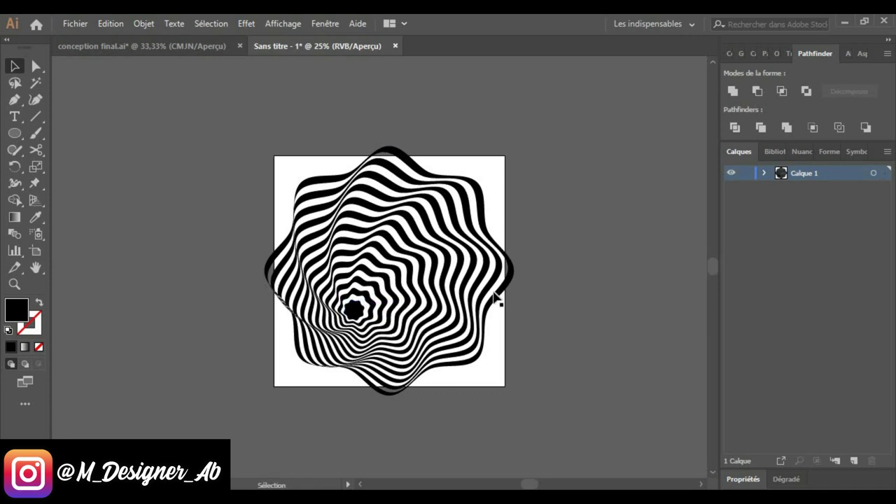
left_click_drag(352, 308, 354, 310)
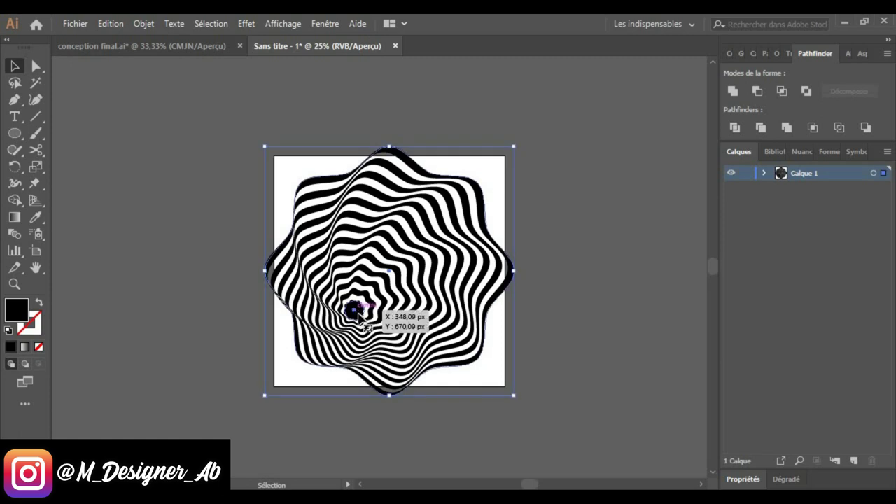
left_click(600, 284)
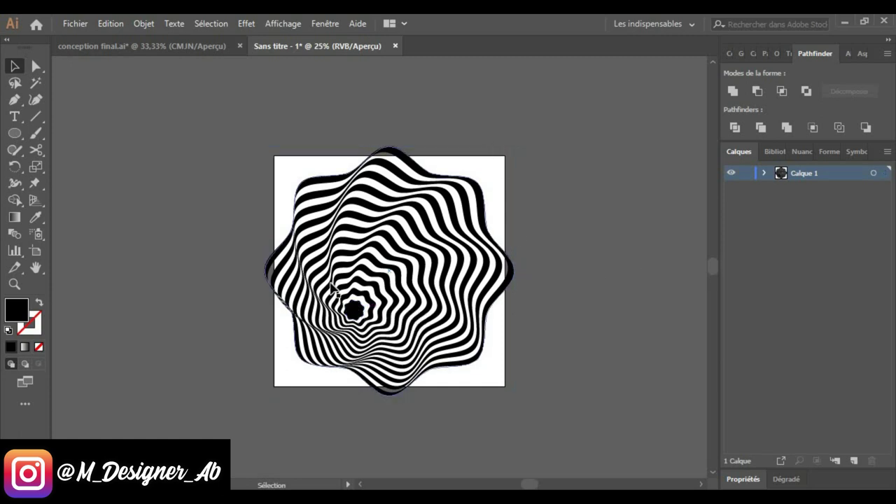
key("a")
left_click_drag(345, 305, 412, 325)
key("v")
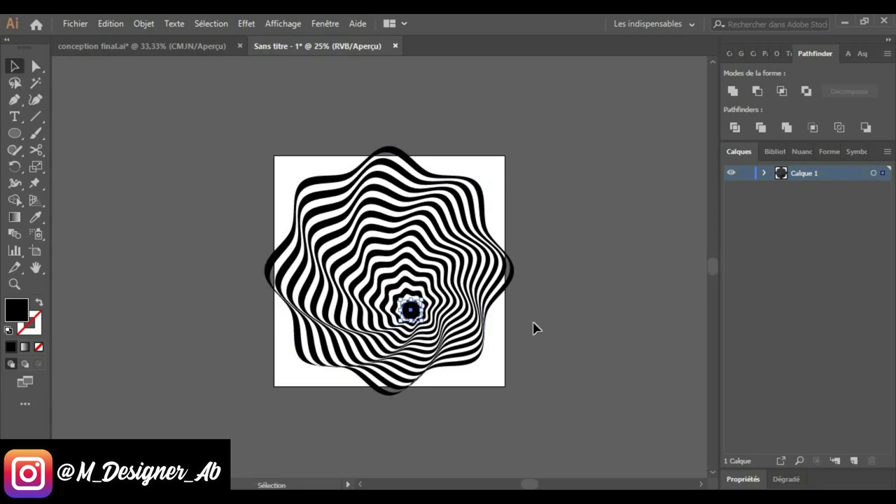
left_click(382, 239)
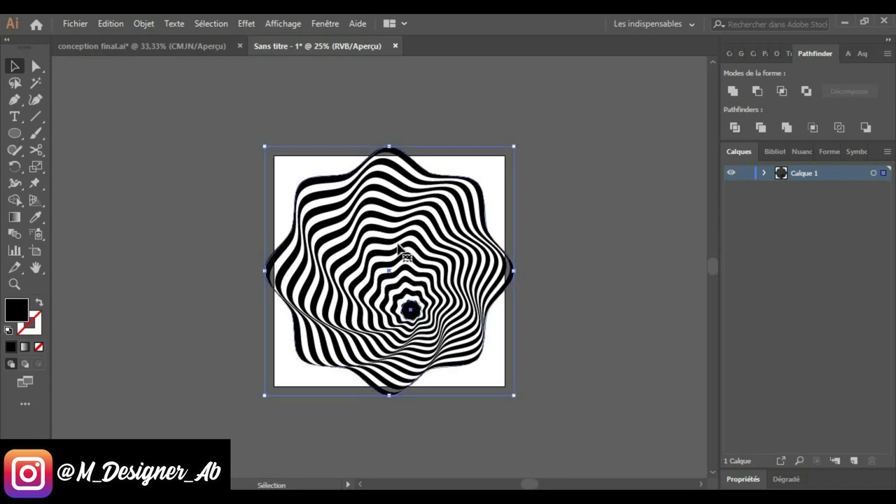
left_click(120, 22)
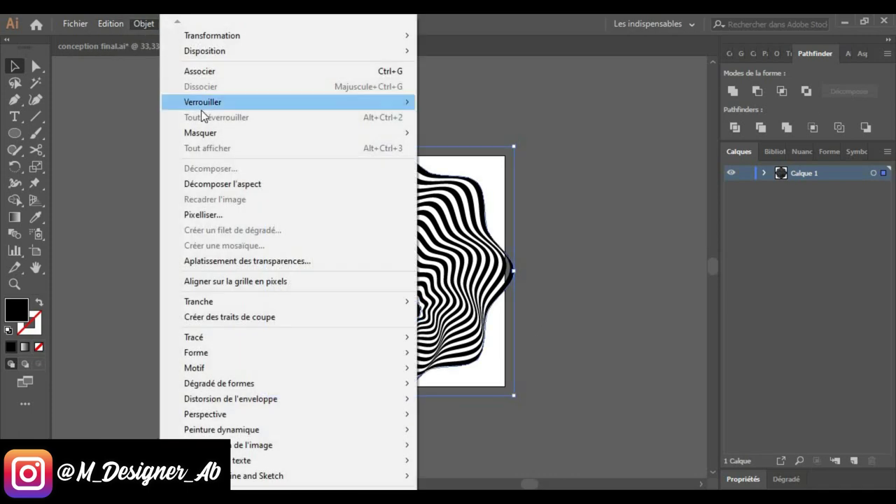
Expand the blend into paths and scale the spiral past 1364 px, overflowing the artboard
left_click(225, 182)
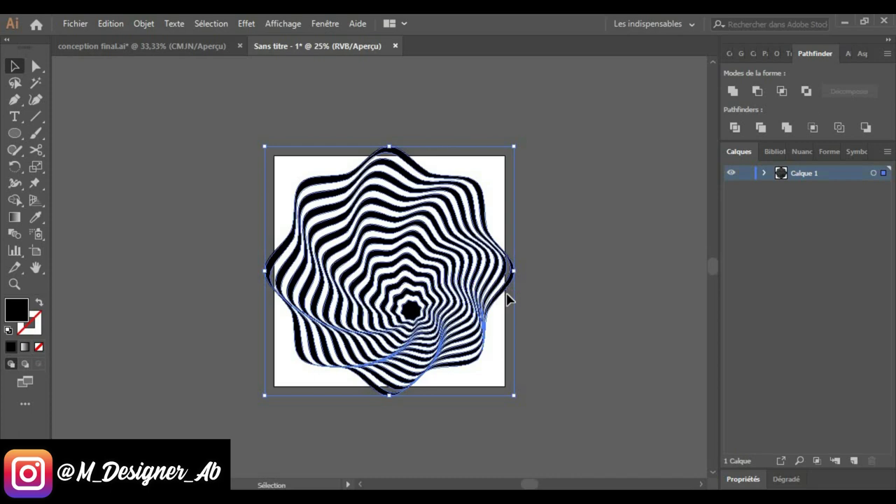
left_click(222, 366)
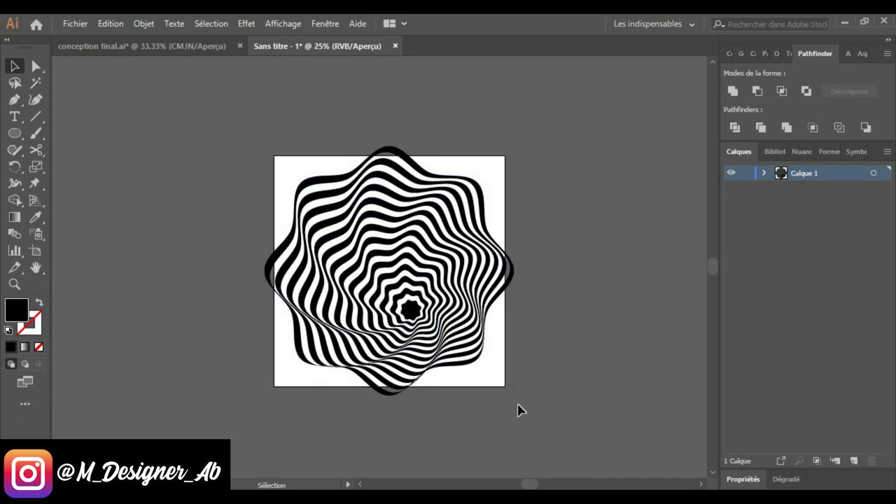
mouse_move(519, 411)
left_mouse_down()
mouse_move(500, 390)
mouse_move(546, 416)
mouse_move(562, 439)
left_mouse_up()
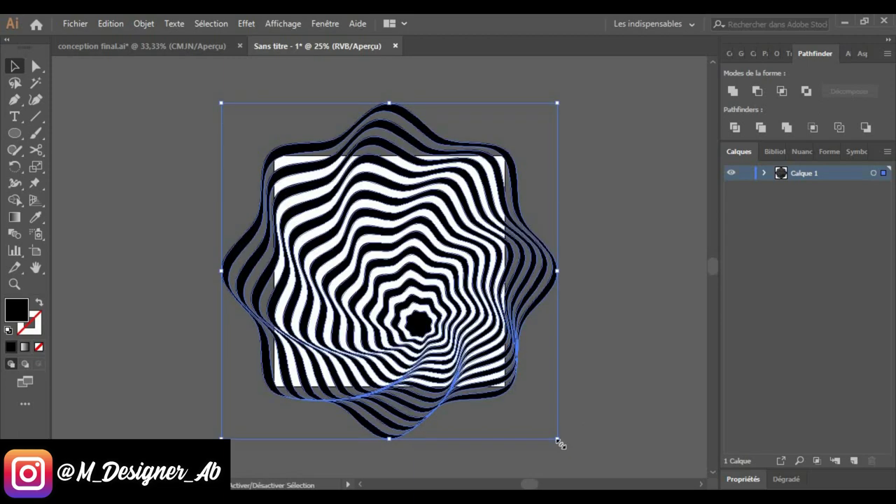
left_click_drag(558, 442, 568, 449)
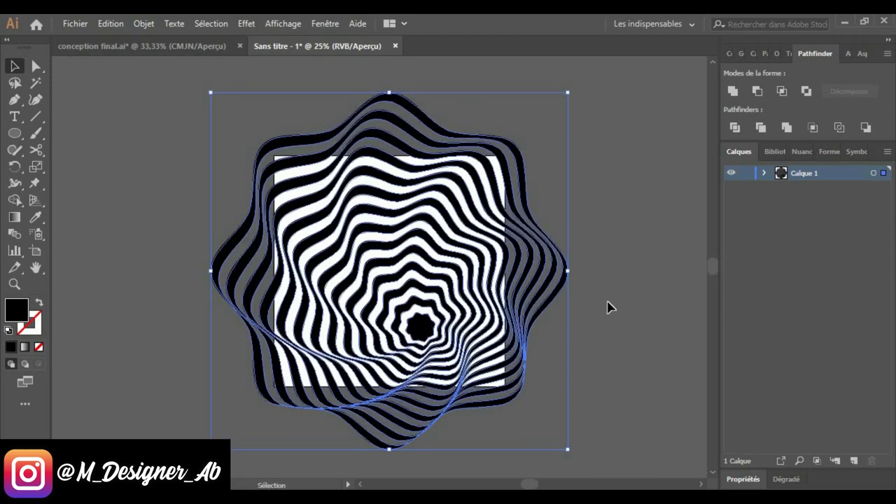
left_click(145, 294)
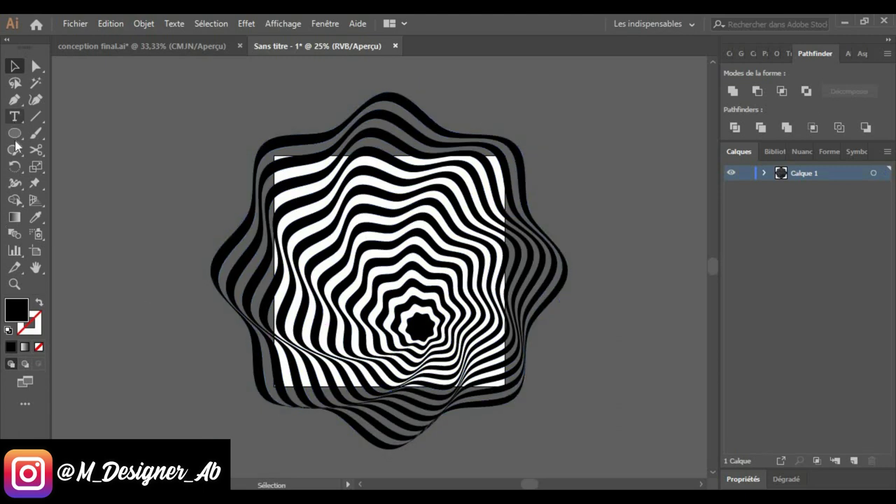
Draw a black 1000 × 1000 px square with the Rectangle tool
left_click_drag(21, 136, 67, 132)
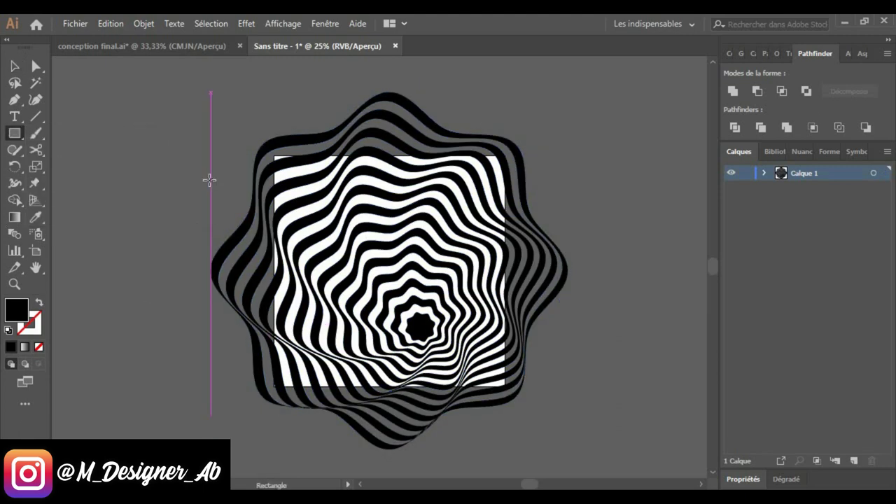
left_click(211, 180)
type("1000")
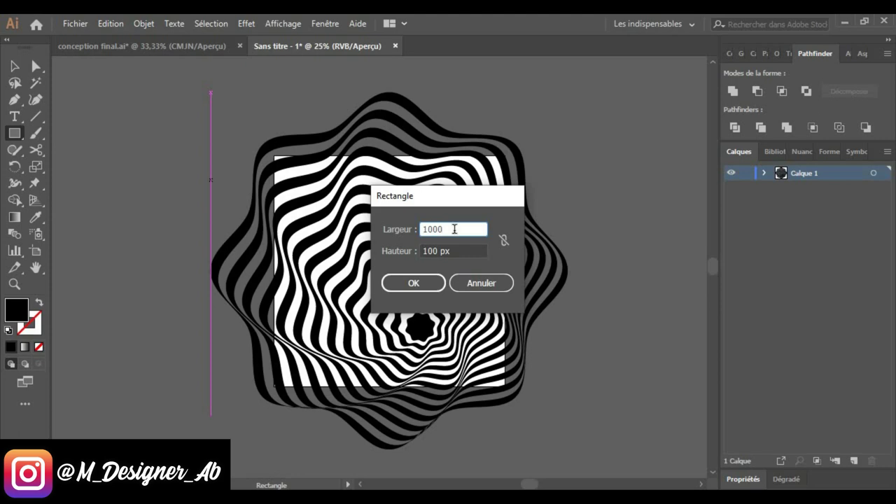
key("Tab")
type("1000")
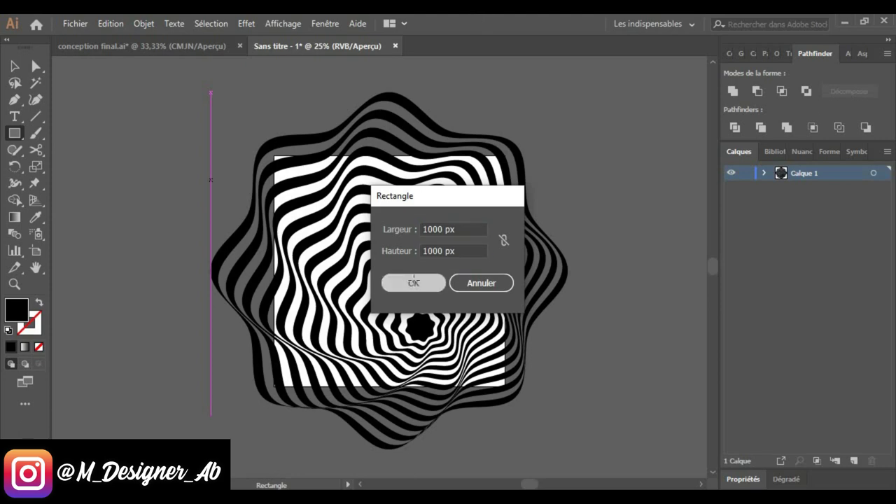
left_click(438, 283)
Centre the square horizontally and vertically on the artboard
left_click(848, 53)
left_click(756, 92)
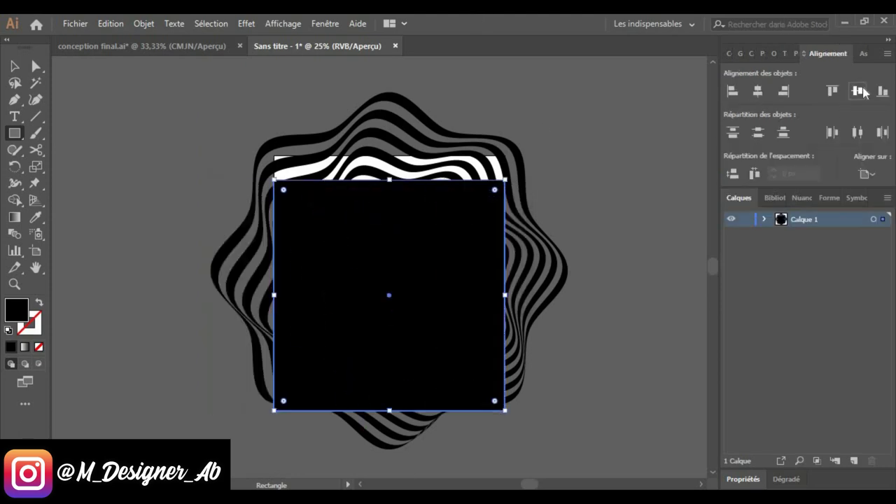
left_click(858, 91)
left_click(14, 66)
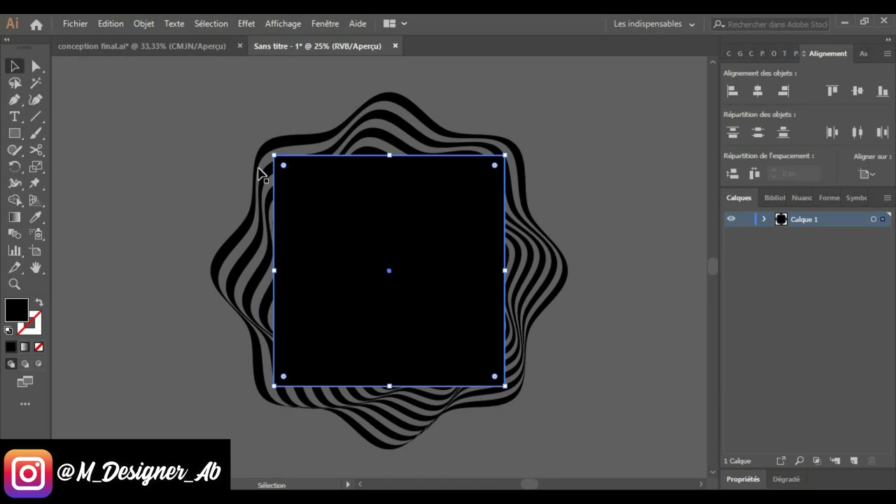
Make a clipping mask from the black square over the spiral, then deselect
left_click_drag(220, 133, 398, 294)
right_click(362, 250)
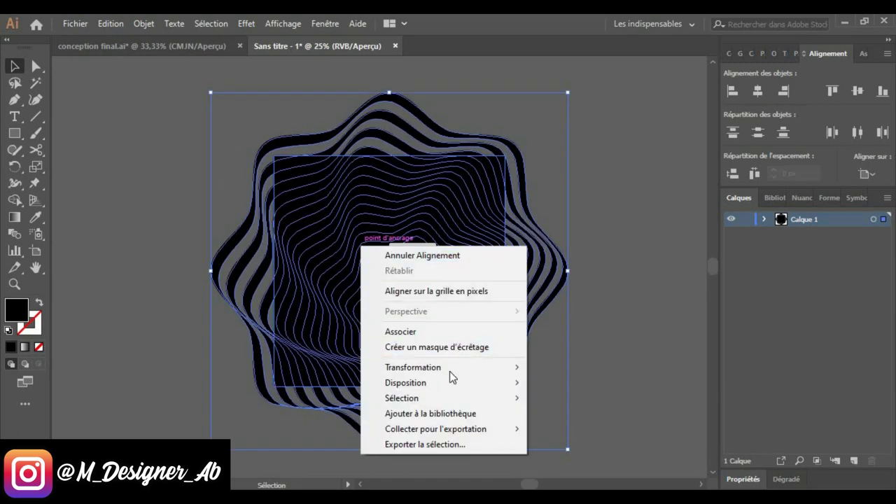
left_click(473, 348)
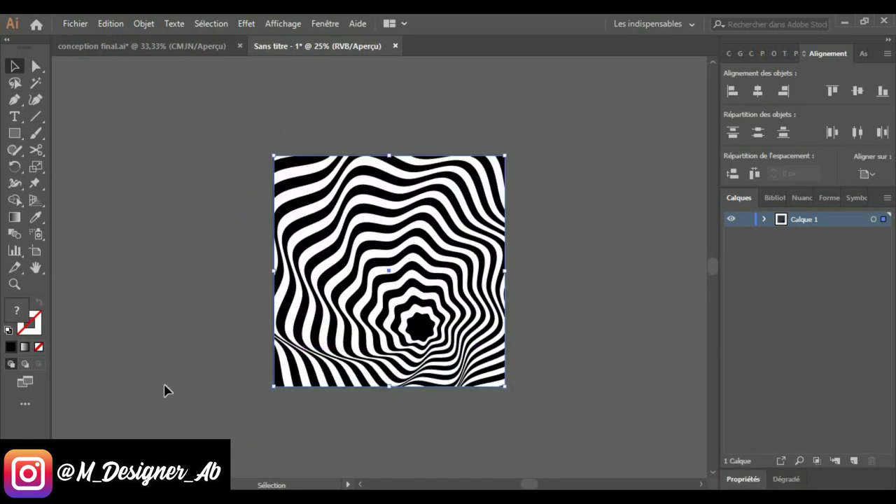
left_click(175, 316)
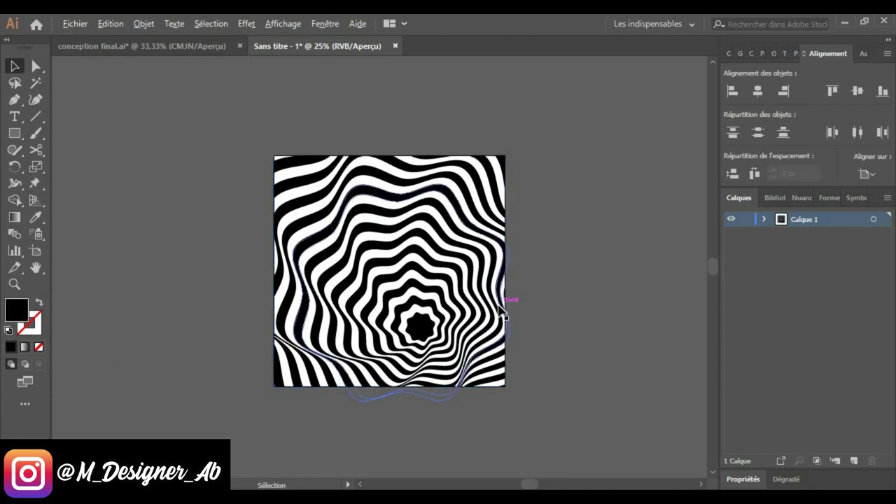
scroll(502, 312, "down", 1)
scroll(510, 318, "up", 2)
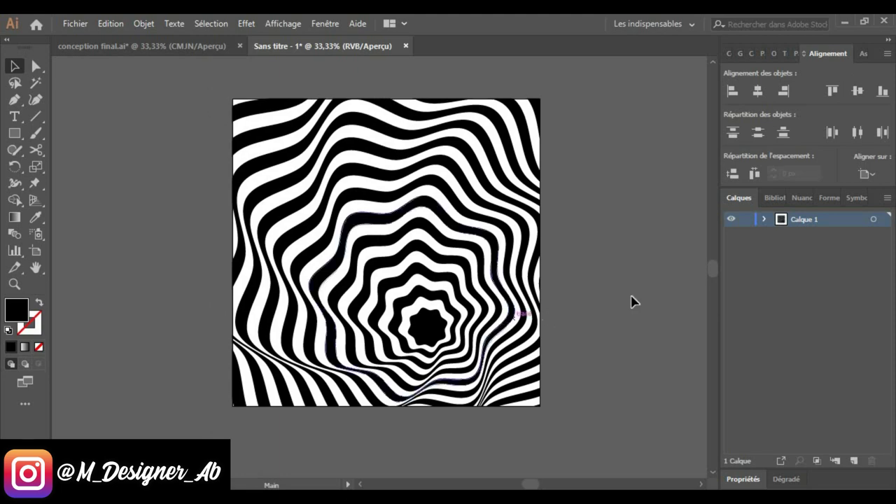